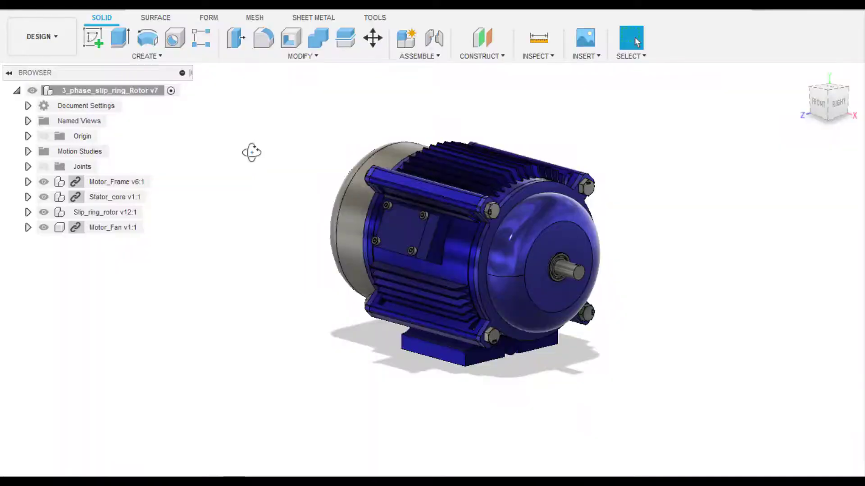
- Orbit and zoom the assembly to bring the back fan cover into view
{"action": "middle_click_drag", "start_coordinate": [252, 153], "coordinate": [593, 211], "text": "shift"}
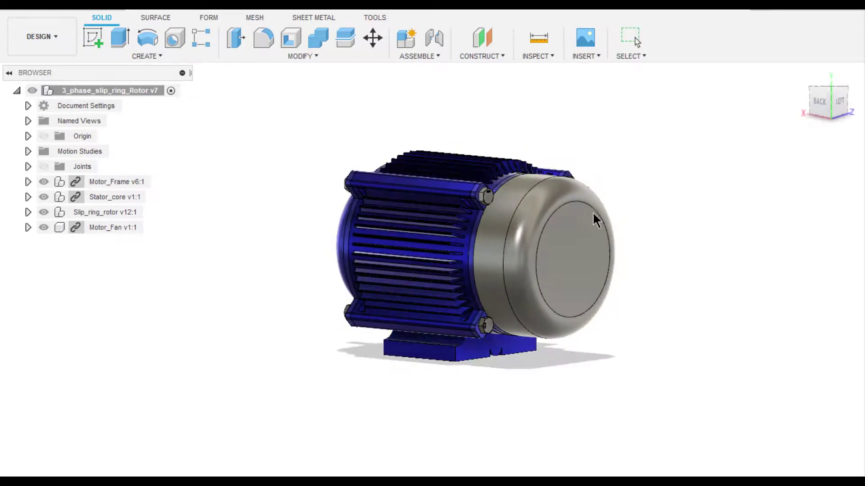
{"action": "scroll", "coordinate": [599, 198], "scroll_direction": "up", "scroll_amount": 4}
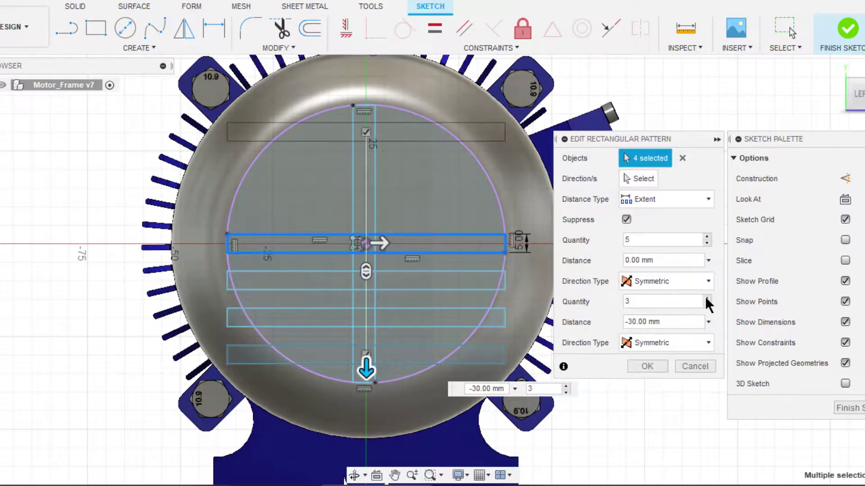
- Set the second pattern direction to Symmetric and pick the left-column grid cells for extrusion
{"action": "left_click", "coordinate": [665, 343]}
{"action": "left_click", "coordinate": [656, 356]}
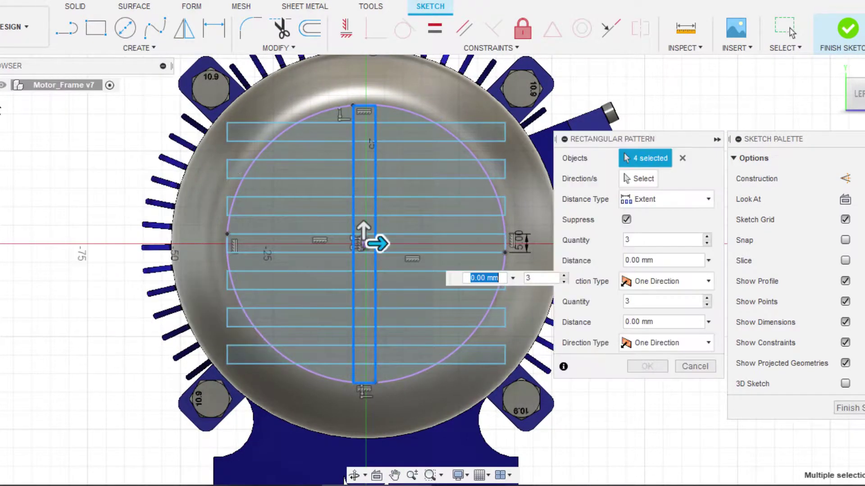
{"action": "left_click", "coordinate": [665, 281]}
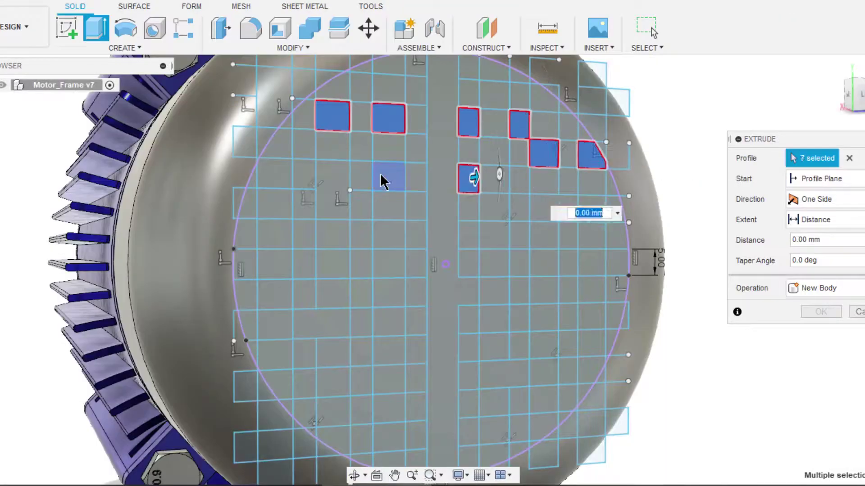
{"action": "left_click", "coordinate": [303, 173]}
{"action": "left_click", "coordinate": [388, 177]}
{"action": "left_click", "coordinate": [274, 203]}
{"action": "left_click", "coordinate": [274, 264]}
{"action": "left_click", "coordinate": [274, 326]}
{"action": "left_click", "coordinate": [333, 383]}
{"action": "left_click", "coordinate": [333, 441]}
- Add the centre and right-side grid cells to the extrusion selection
{"action": "left_click", "coordinate": [321, 324]}
{"action": "left_click", "coordinate": [388, 293]}
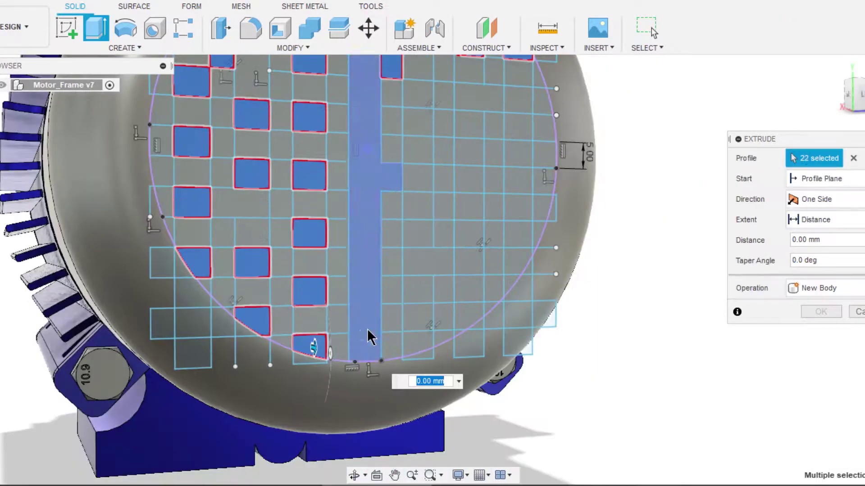
{"action": "left_click", "coordinate": [419, 135]}
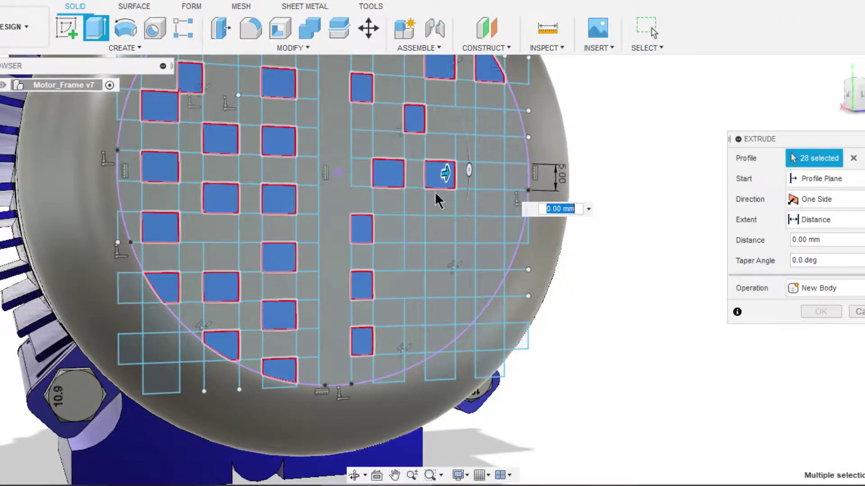
{"action": "left_click", "coordinate": [441, 229]}
{"action": "left_click", "coordinate": [443, 283]}
{"action": "left_click", "coordinate": [431, 326]}
{"action": "left_click", "coordinate": [491, 284]}
{"action": "left_click", "coordinate": [489, 175]}
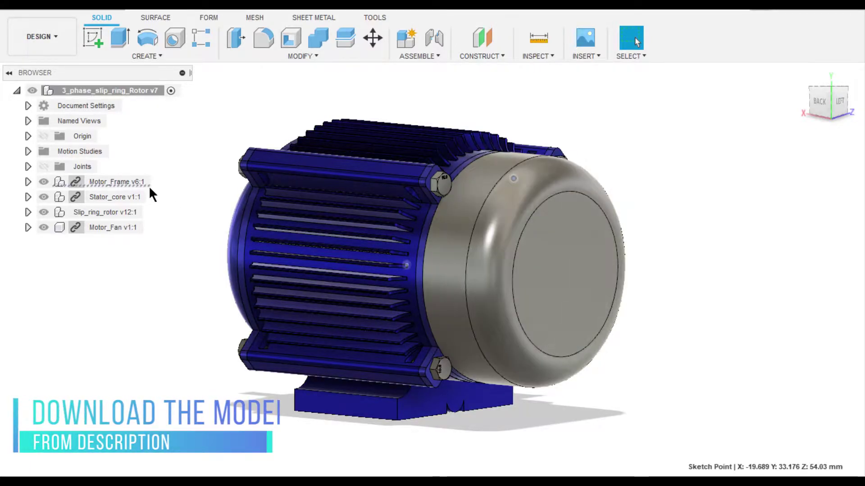
- Open the Motor_Frame component as its own design
{"action": "double_click", "coordinate": [112, 181]}
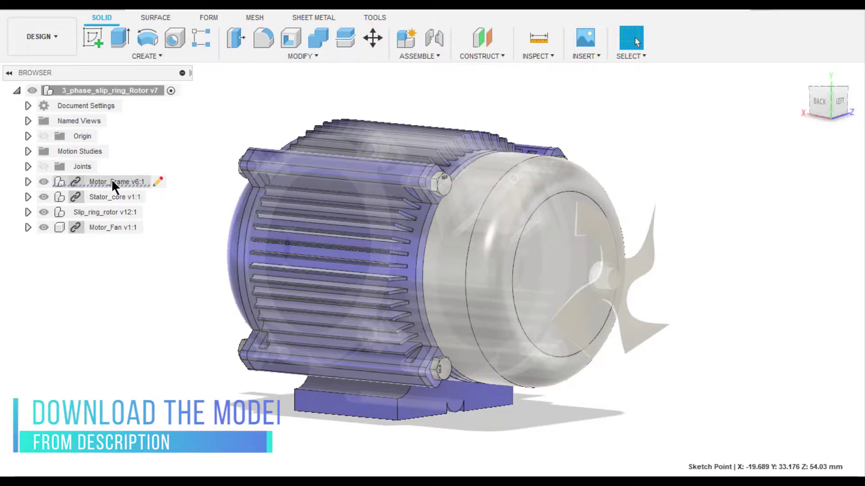
{"action": "right_click", "coordinate": [124, 181]}
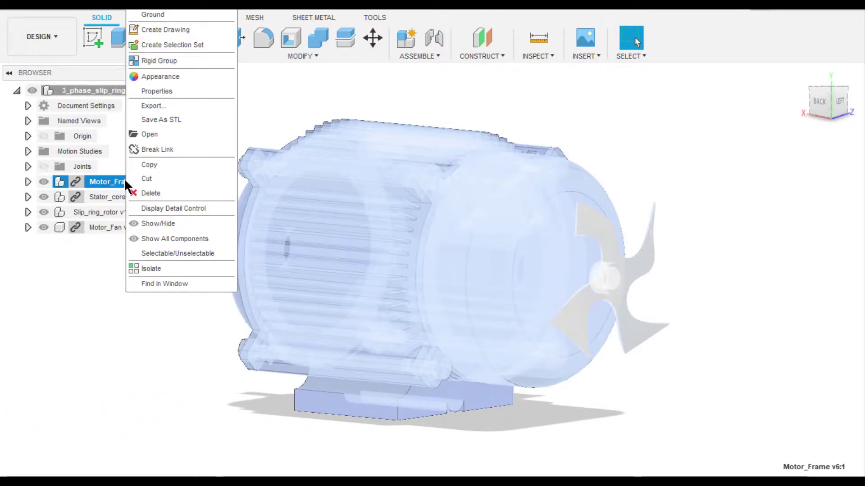
{"action": "left_click", "coordinate": [149, 134]}
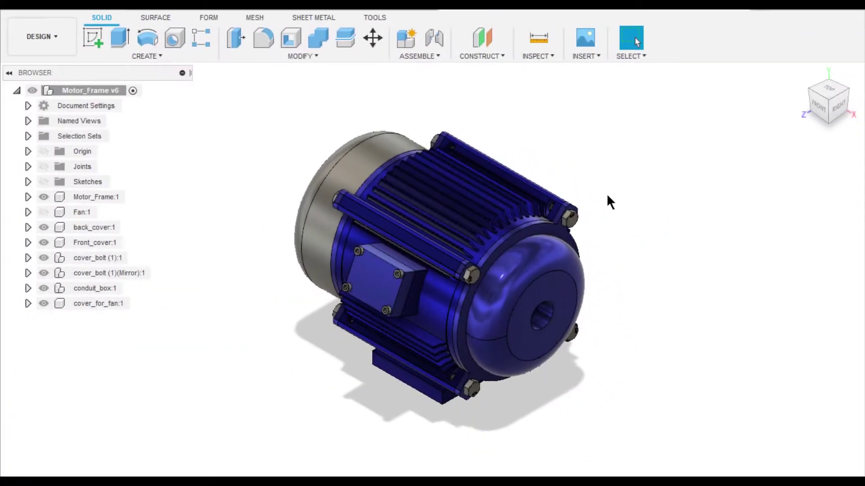
- Activate cover_for_fan:1 and isolate it so only the fan cover is shown
{"action": "middle_click_drag", "start_coordinate": [286, 321], "coordinate": [540, 247], "text": "shift"}
{"action": "scroll", "coordinate": [595, 293], "scroll_direction": "up", "scroll_amount": 3}
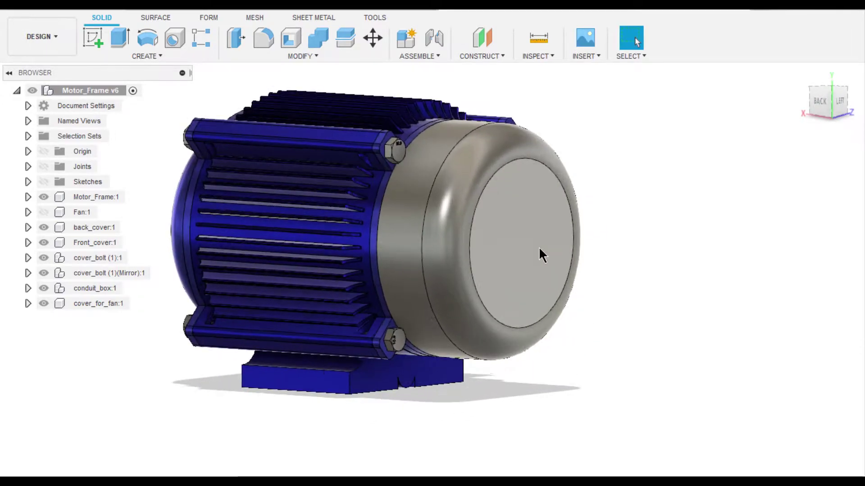
{"action": "left_click", "coordinate": [540, 248]}
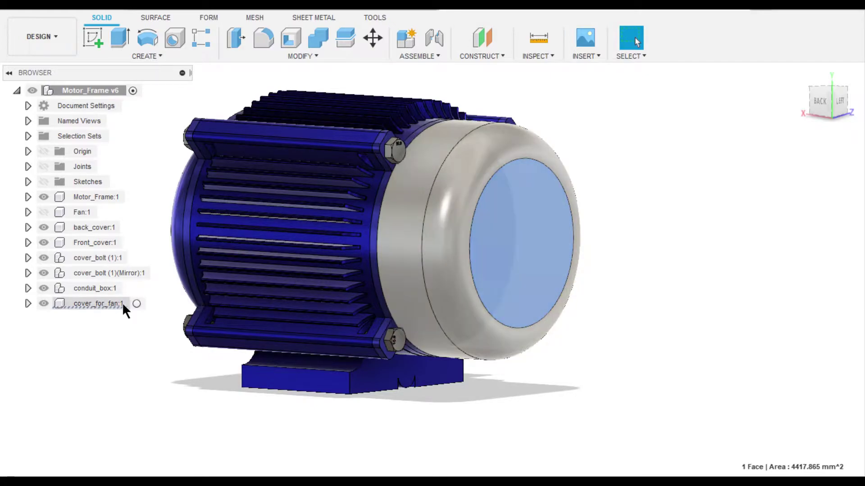
{"action": "left_click", "coordinate": [124, 302]}
{"action": "left_click", "coordinate": [135, 304]}
{"action": "right_click", "coordinate": [109, 303]}
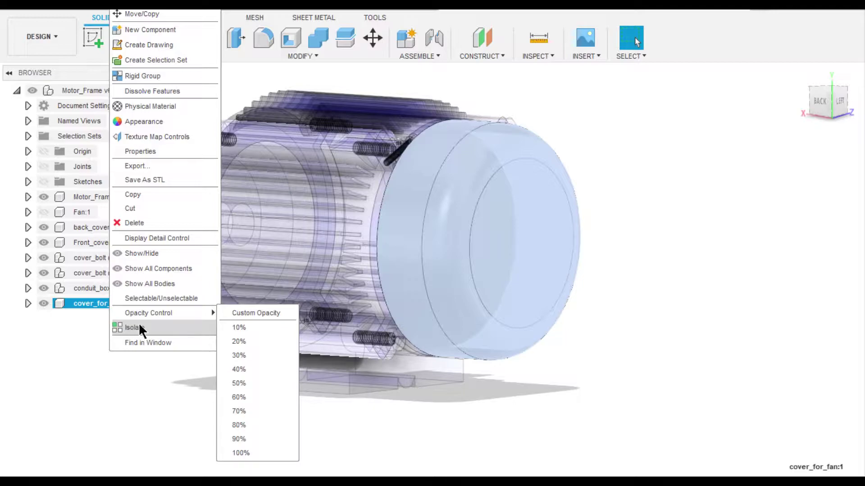
{"action": "left_click", "coordinate": [139, 326]}
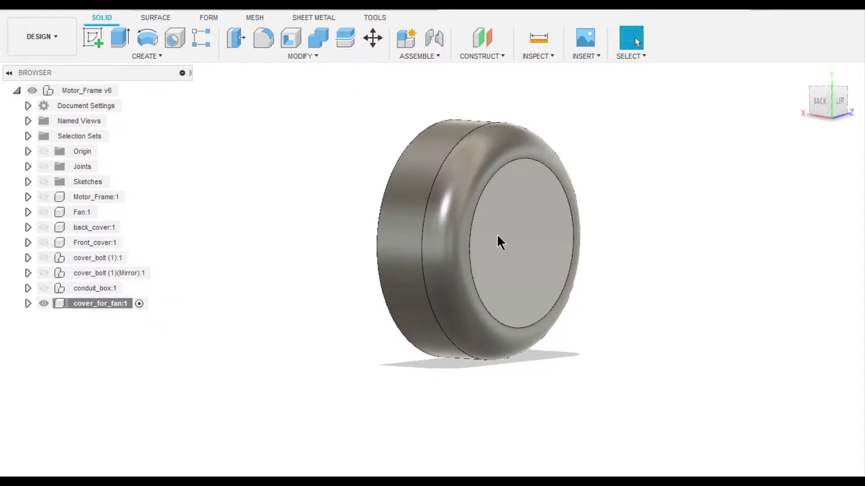
- Extrude-cut the cover's end face 5 mm deep, leaving an open ring
{"action": "left_click", "coordinate": [499, 239]}
{"action": "key", "text": "e"}
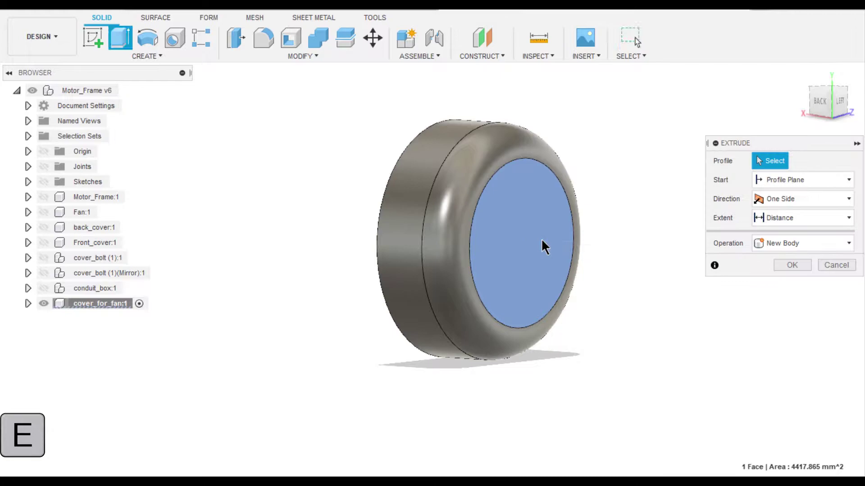
{"action": "left_click_drag", "start_coordinate": [510, 233], "coordinate": [480, 232]}
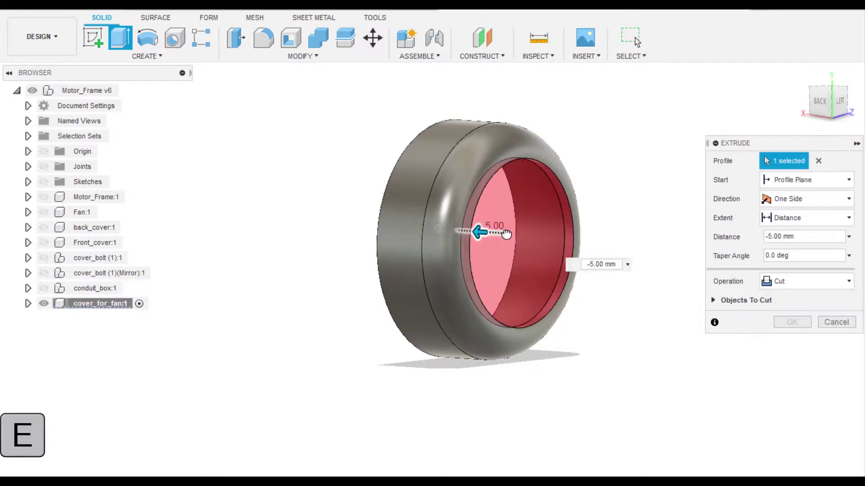
{"action": "left_click", "coordinate": [784, 320]}
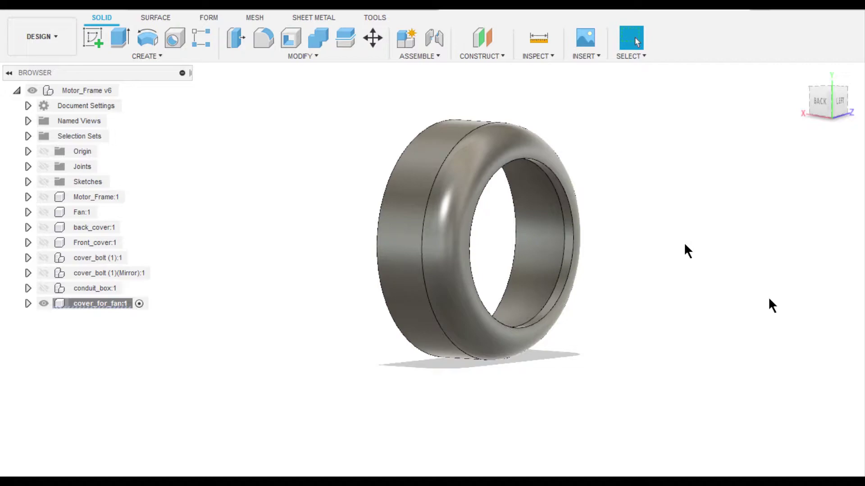
{"action": "middle_click_drag", "start_coordinate": [770, 299], "coordinate": [449, 283], "text": "shift"}
{"action": "left_click", "coordinate": [442, 255]}
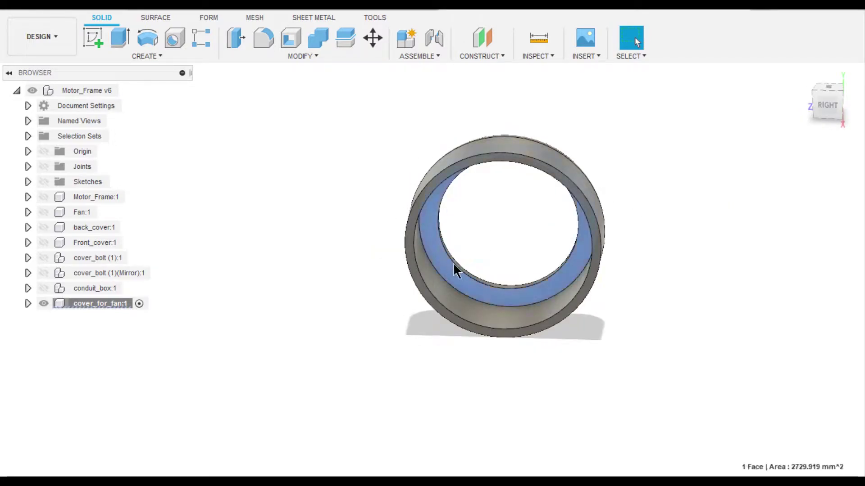
- Start a sketch on the ring face and draw a short horizontal line near the top
{"action": "left_click", "coordinate": [103, 43]}
{"action": "scroll", "coordinate": [648, 229], "scroll_direction": "up", "scroll_amount": 4}
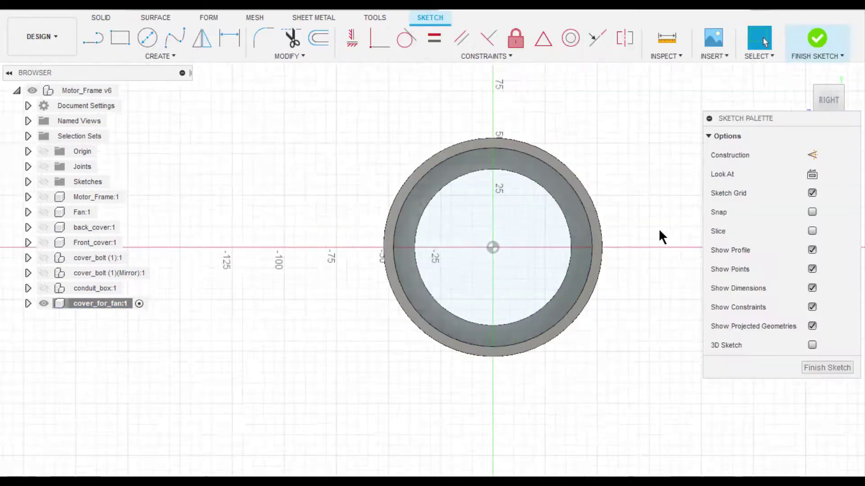
{"action": "scroll", "coordinate": [574, 170], "scroll_direction": "up", "scroll_amount": 2}
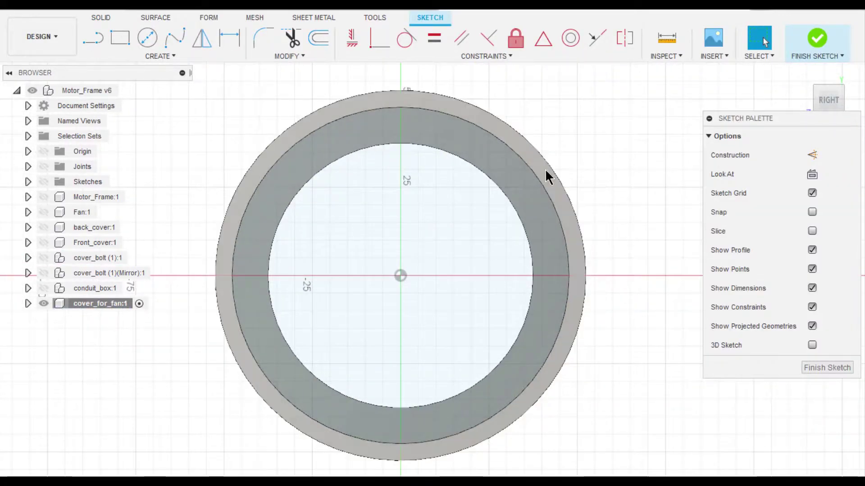
{"action": "mouse_move", "coordinate": [589, 178]}
{"action": "middle_mouse_down"}
{"action": "mouse_move", "coordinate": [608, 168]}
{"action": "mouse_move", "coordinate": [631, 174]}
{"action": "middle_mouse_up"}
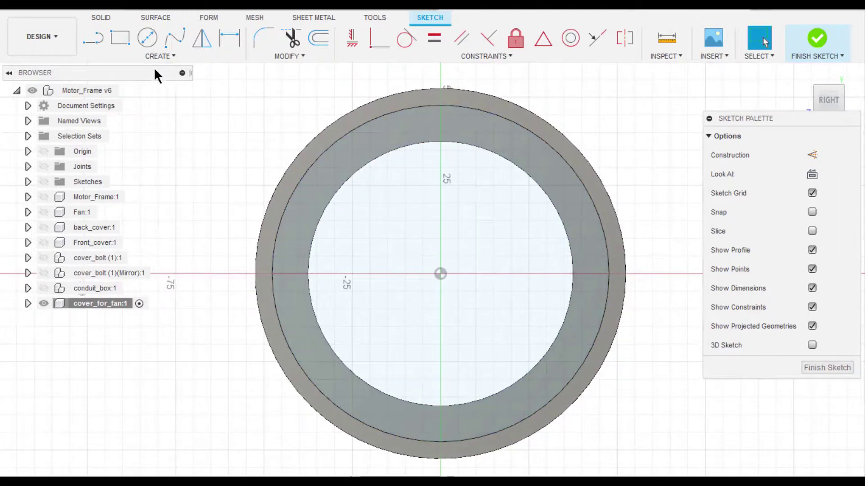
{"action": "left_click", "coordinate": [92, 37]}
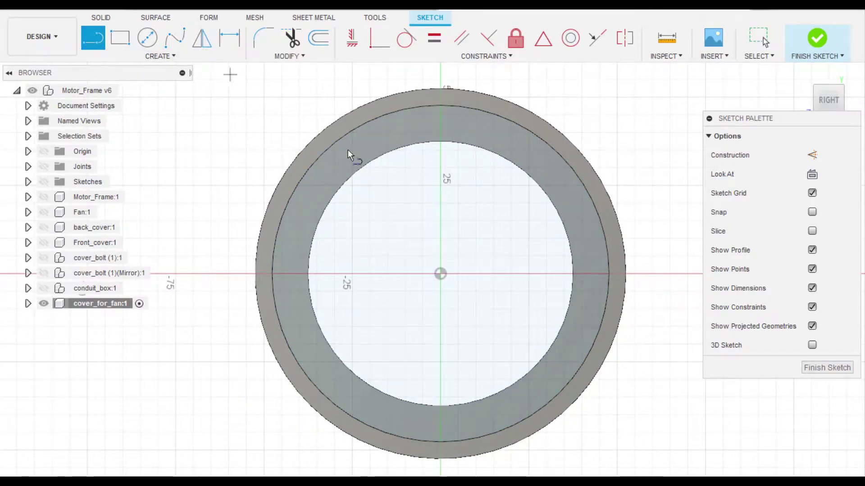
{"action": "left_click", "coordinate": [427, 163]}
{"action": "left_click", "coordinate": [459, 163]}
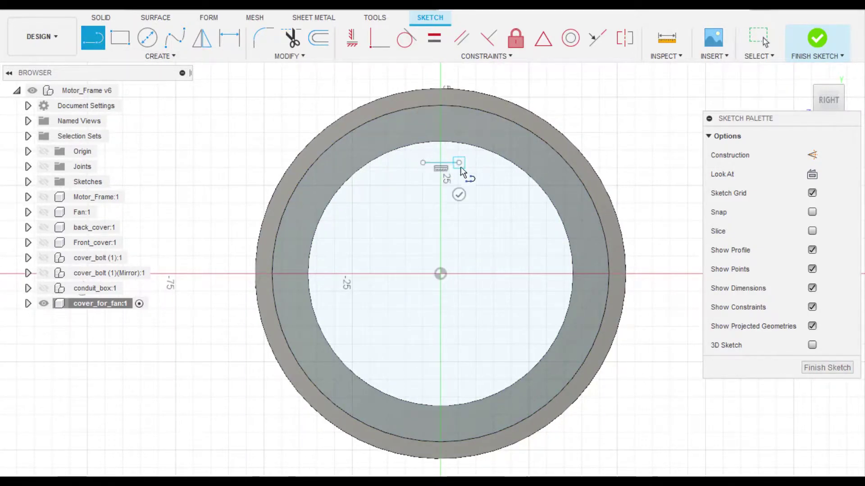
{"action": "key", "text": "Escape"}
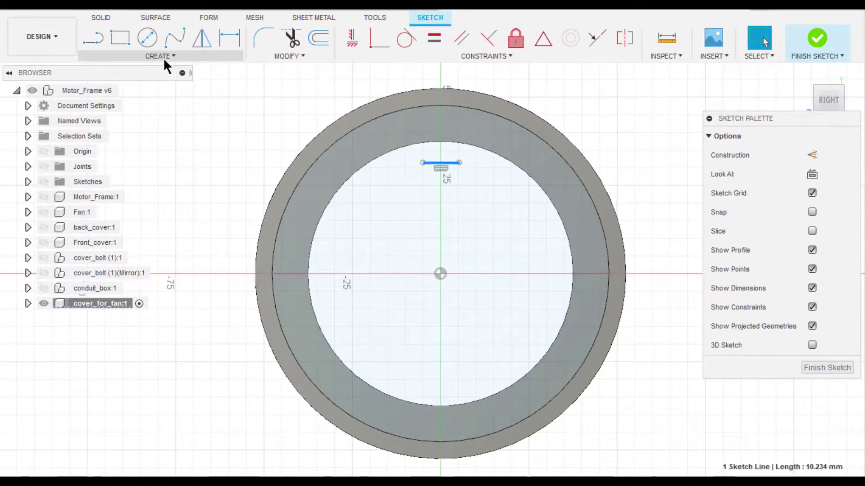
- Pattern the line into 8 copies spread 63 mm down the vertical axis
{"action": "left_click", "coordinate": [163, 58]}
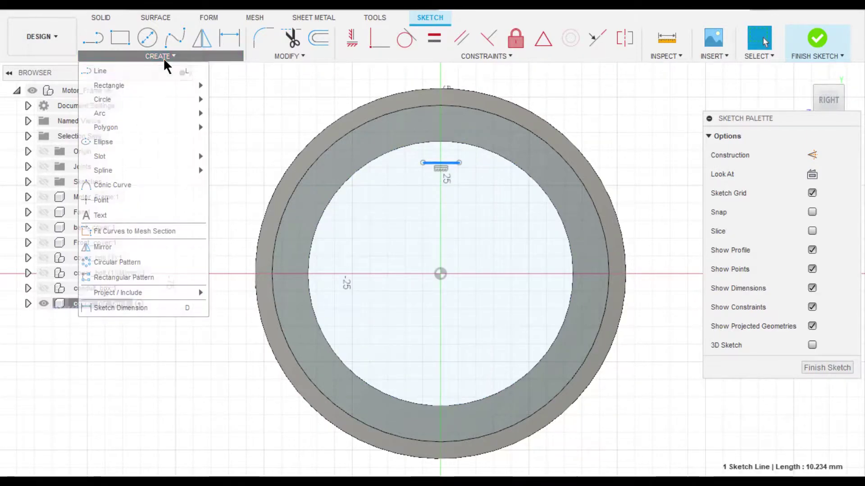
{"action": "left_click", "coordinate": [163, 278]}
{"action": "left_click_drag", "start_coordinate": [441, 147], "coordinate": [445, 353]}
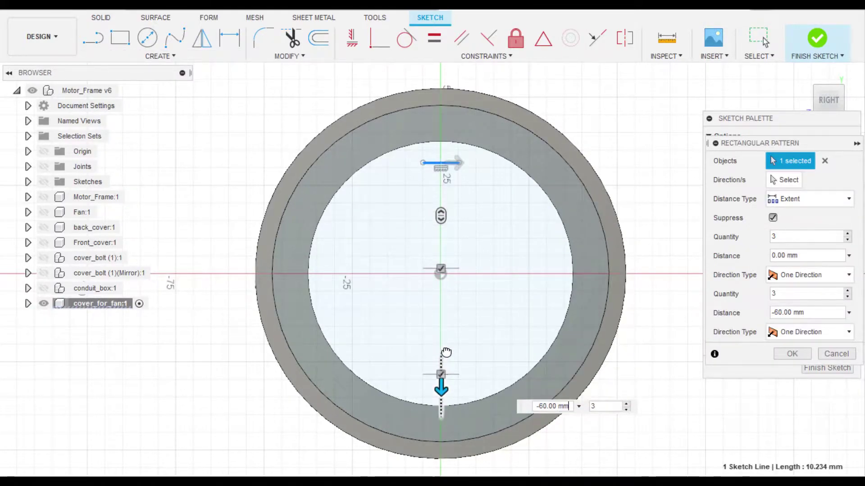
{"action": "left_click", "coordinate": [626, 403]}
{"action": "left_click", "coordinate": [626, 404]}
{"action": "left_click", "coordinate": [626, 403]}
{"action": "left_click", "coordinate": [626, 403]}
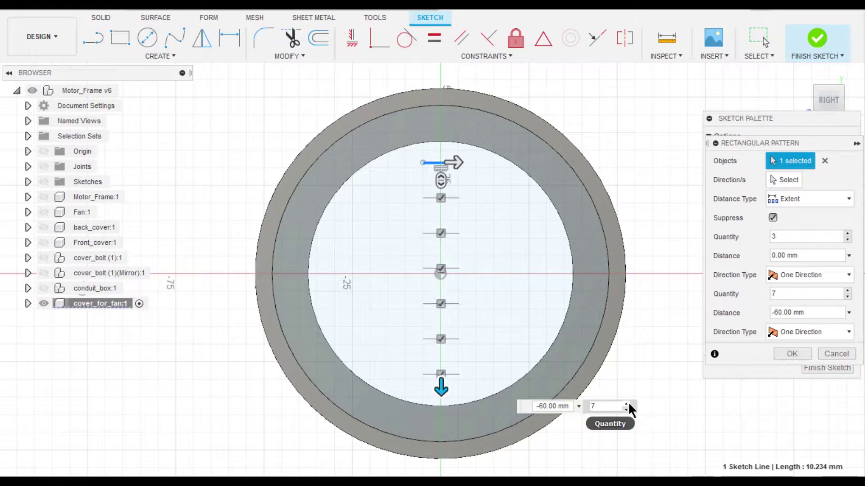
{"action": "left_click", "coordinate": [627, 403]}
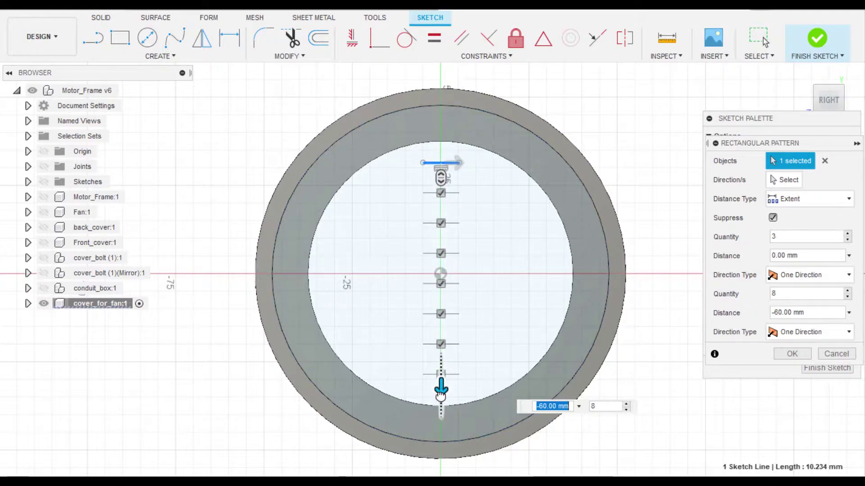
{"action": "left_click_drag", "start_coordinate": [440, 396], "coordinate": [442, 405]}
{"action": "scroll", "coordinate": [295, 208], "scroll_direction": "up", "scroll_amount": 2}
{"action": "key", "text": "Tab"}
{"action": "scroll", "coordinate": [498, 286], "scroll_direction": "down", "scroll_amount": 1}
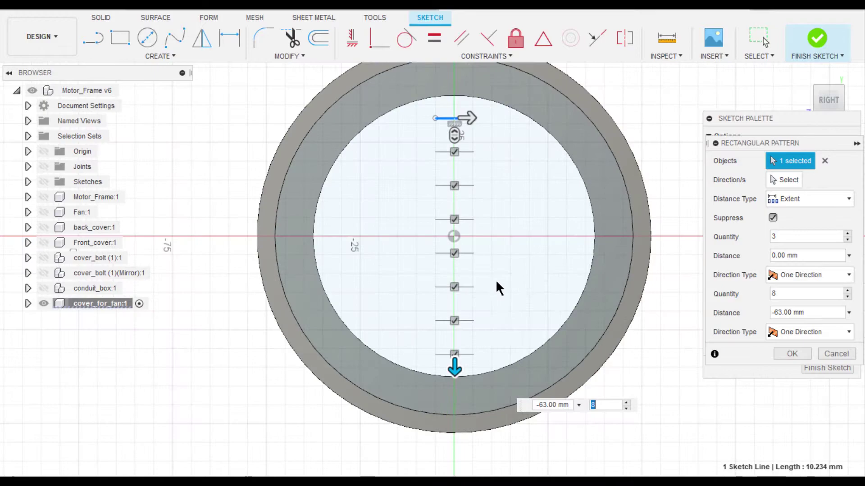
{"action": "left_click", "coordinate": [792, 355]}
{"action": "scroll", "coordinate": [563, 239], "scroll_direction": "down", "scroll_amount": 2}
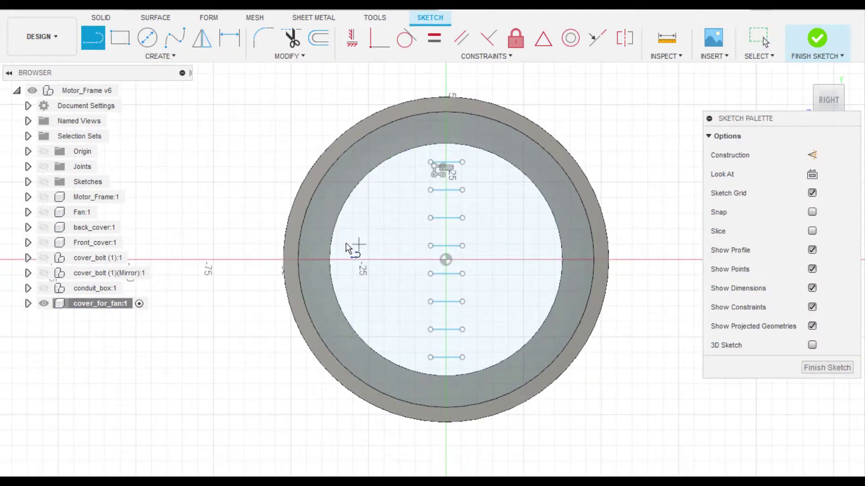
- Finish a short vertical line at the left of the opening and select it
{"action": "left_click", "coordinate": [343, 278]}
{"action": "key", "text": "Escape"}
{"action": "left_click", "coordinate": [341, 260]}
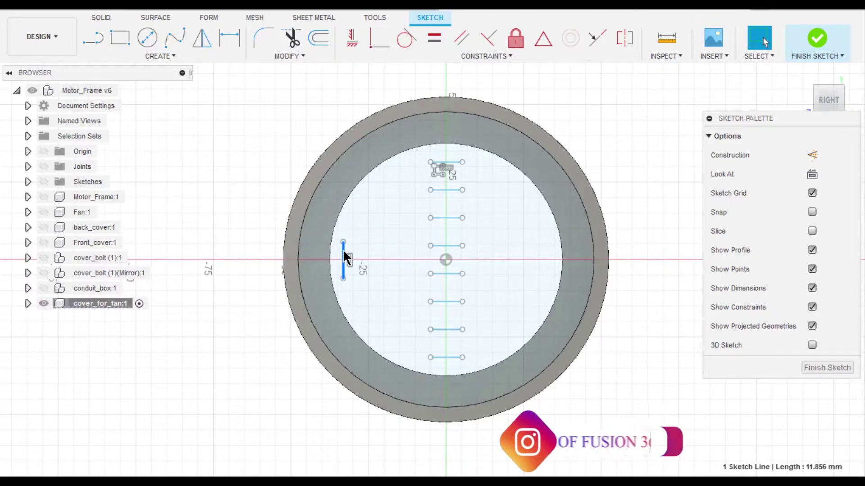
- Pattern the vertical line into 8 copies spread 65 mm to the right
{"action": "left_click", "coordinate": [174, 56]}
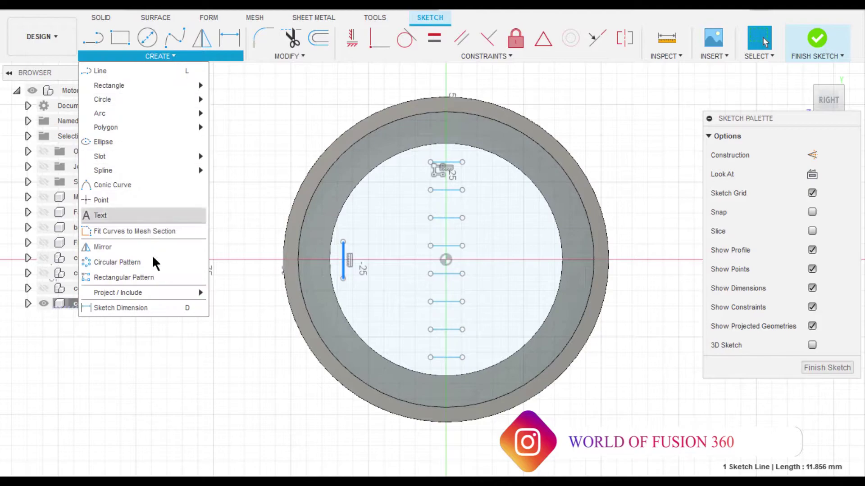
{"action": "left_click", "coordinate": [150, 279]}
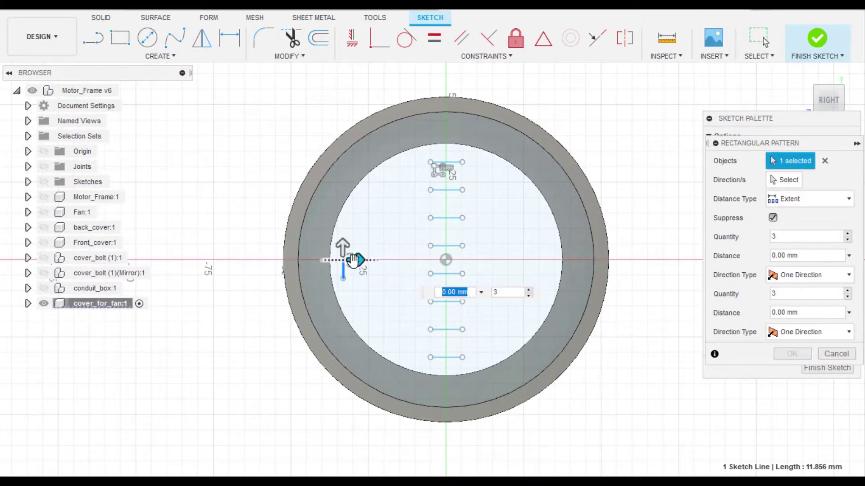
{"action": "left_click_drag", "start_coordinate": [351, 263], "coordinate": [547, 263]}
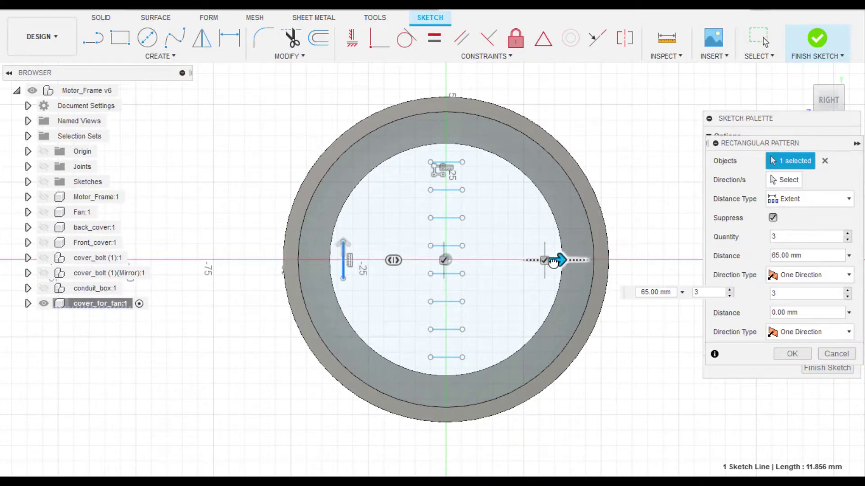
{"action": "key", "text": "Tab"}
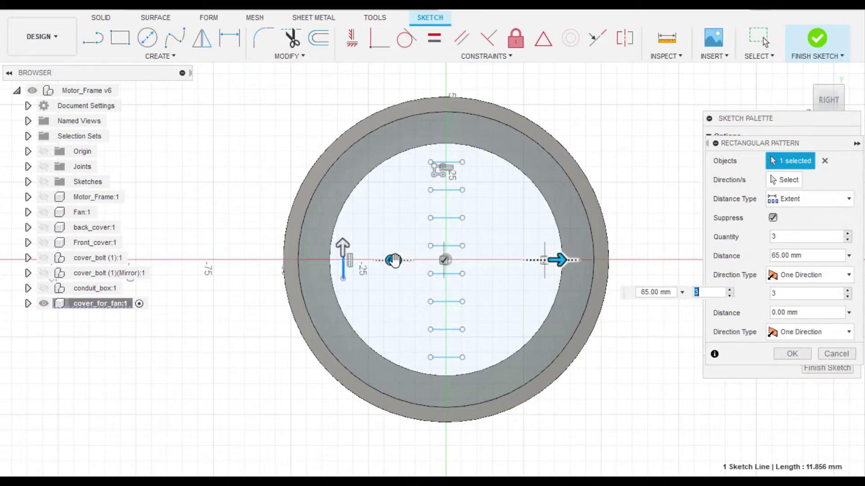
{"action": "type", "text": "2"}
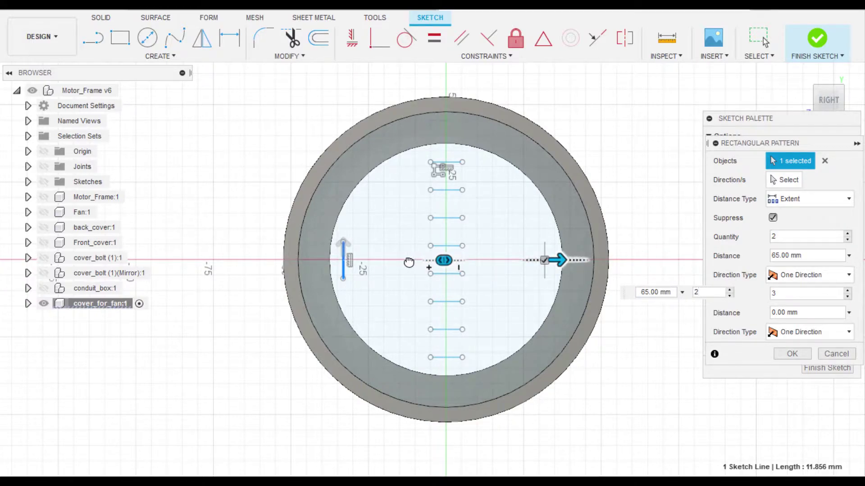
{"action": "left_click_drag", "start_coordinate": [395, 262], "coordinate": [274, 260]}
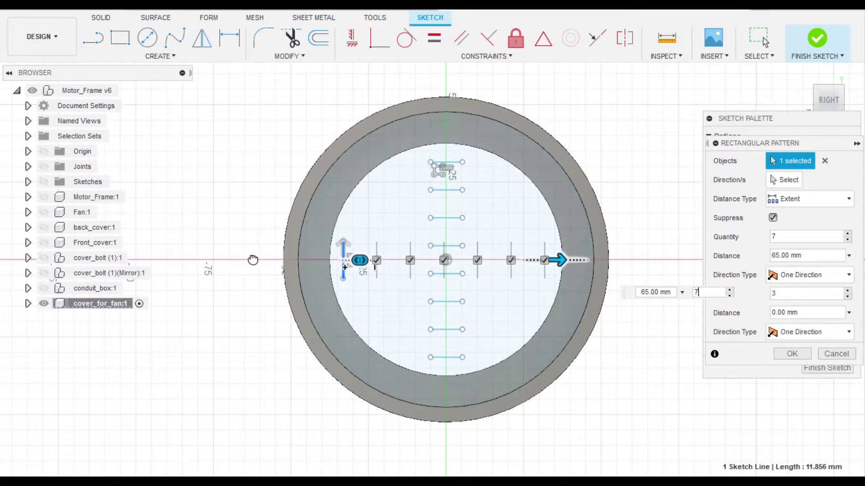
{"action": "left_click_drag", "start_coordinate": [243, 259], "coordinate": [242, 258]}
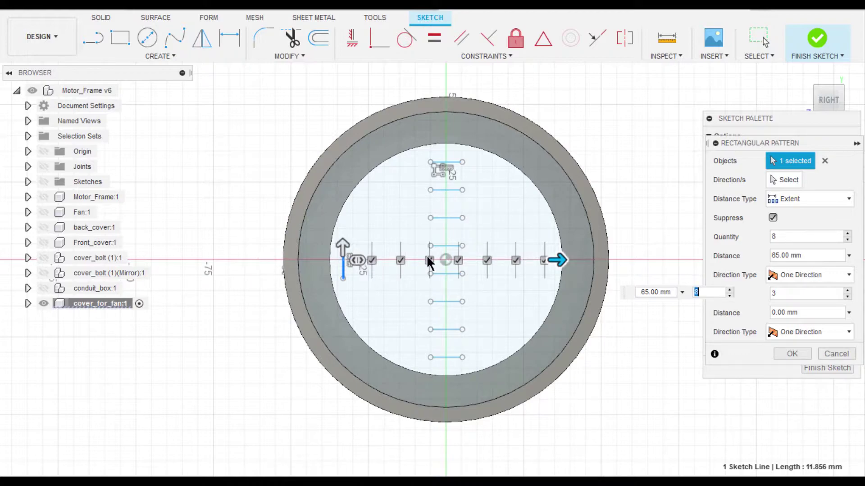
{"action": "left_click", "coordinate": [805, 355]}
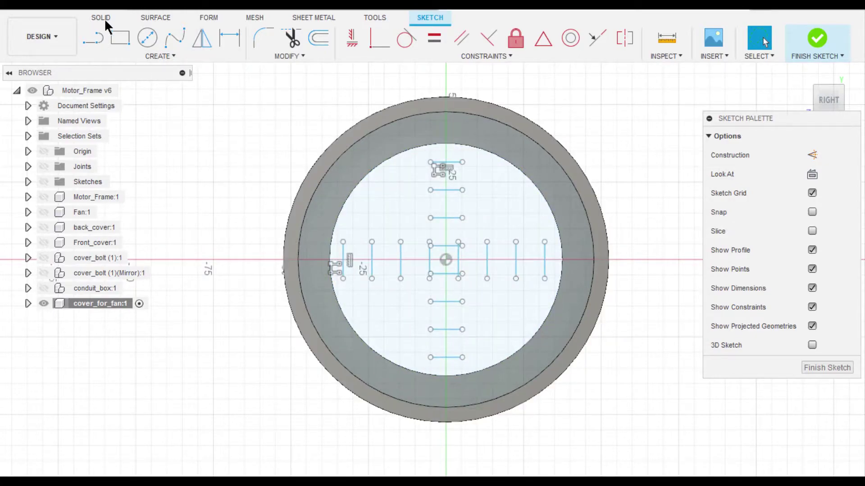
- Start a Web feature on the 16 grille lines, hiding the ring body and excluding the outer circle
{"action": "left_click", "coordinate": [102, 18]}
{"action": "left_click", "coordinate": [142, 56]}
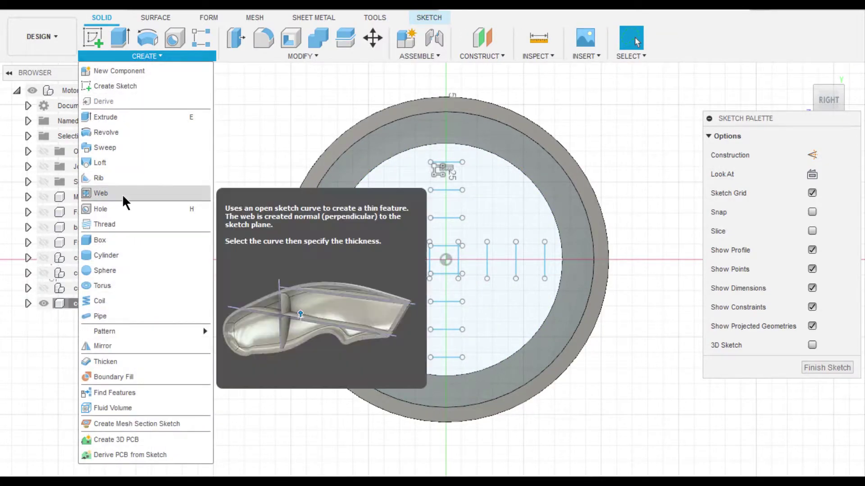
{"action": "left_click", "coordinate": [123, 194]}
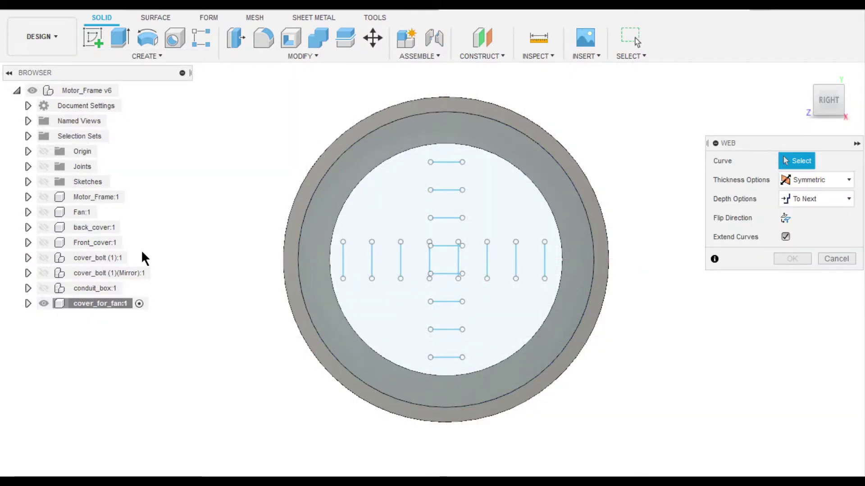
{"action": "left_click", "coordinate": [28, 303]}
{"action": "left_click", "coordinate": [54, 334]}
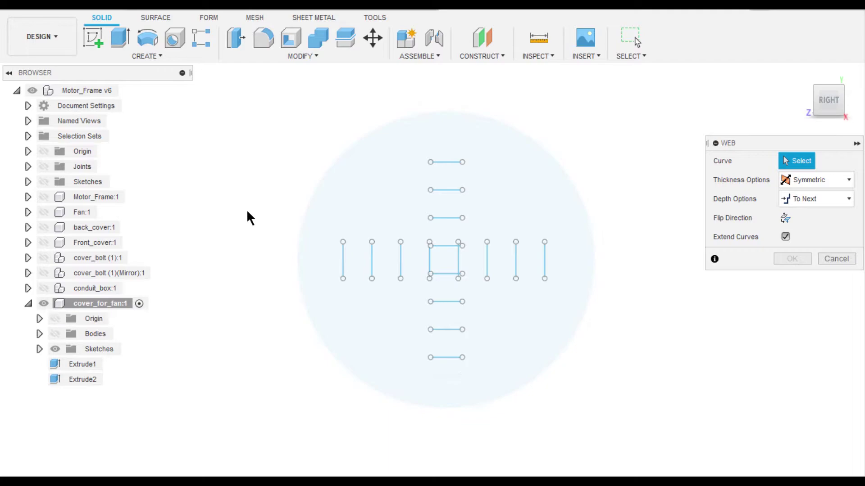
{"action": "left_click_drag", "start_coordinate": [298, 114], "coordinate": [609, 430]}
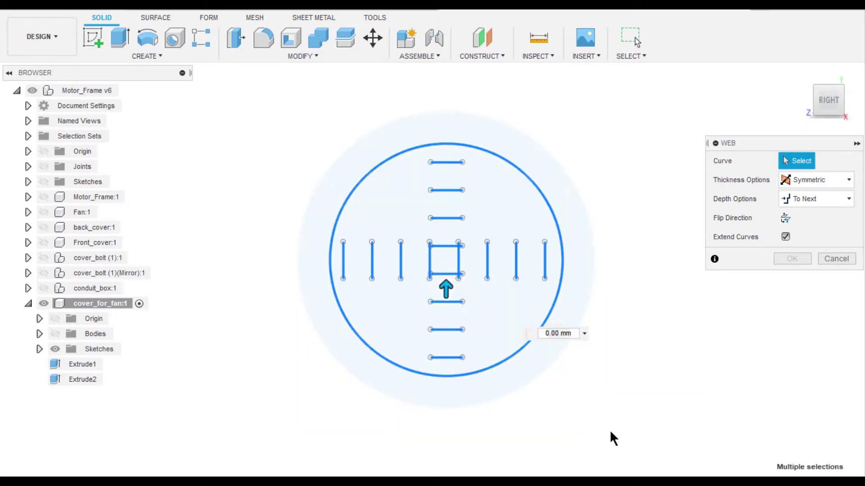
{"action": "left_click", "coordinate": [550, 309]}
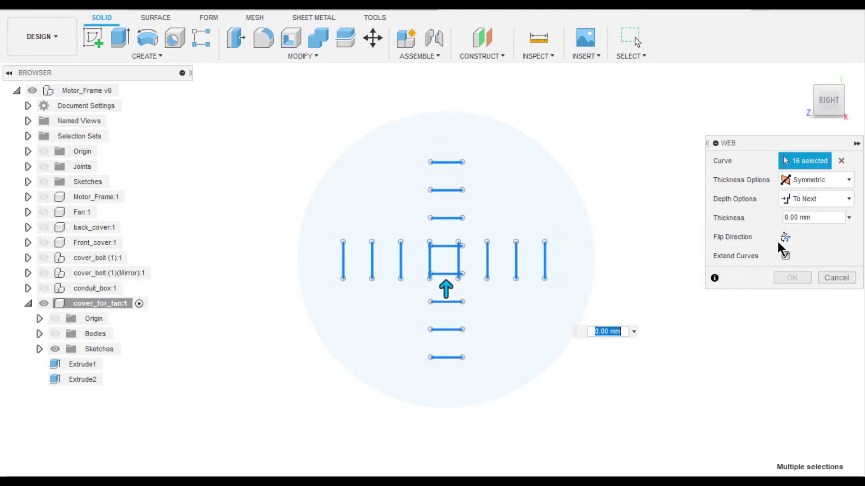
{"action": "left_click", "coordinate": [810, 217]}
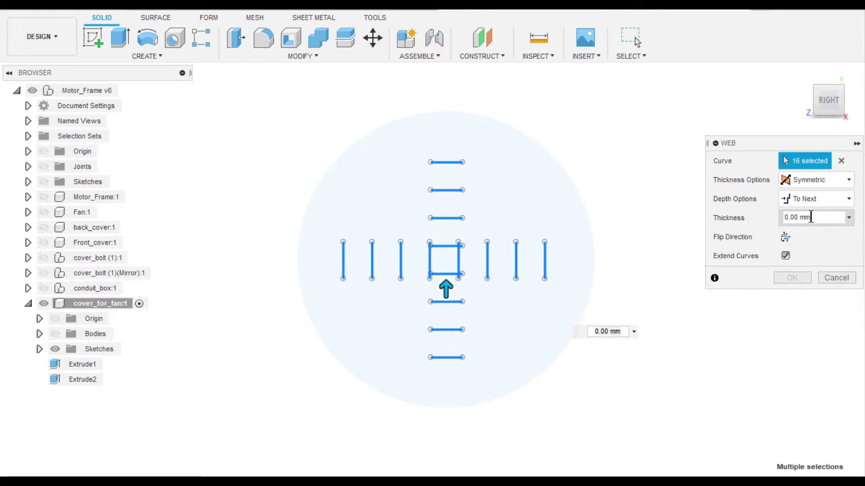
- Give the web 2 mm thickness, show the cover body again, and keep Extend Curves on
{"action": "type", "text": "2"}
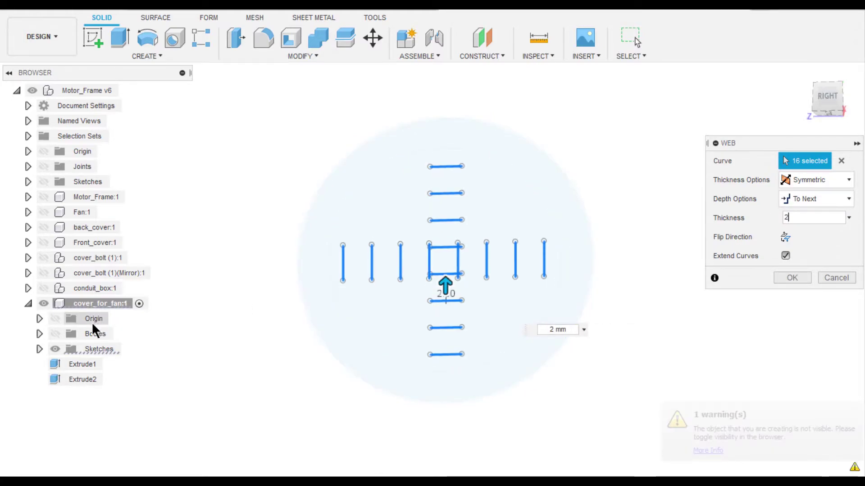
{"action": "left_click", "coordinate": [55, 334]}
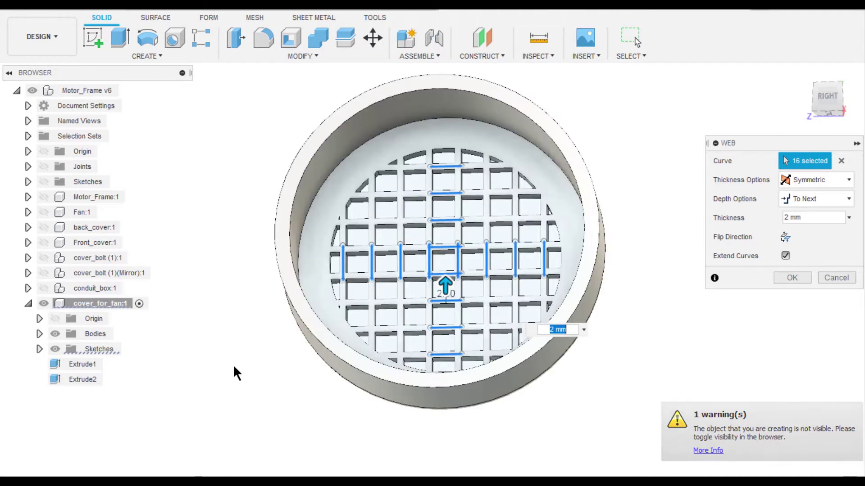
{"action": "scroll", "coordinate": [519, 272], "scroll_direction": "down", "scroll_amount": 3}
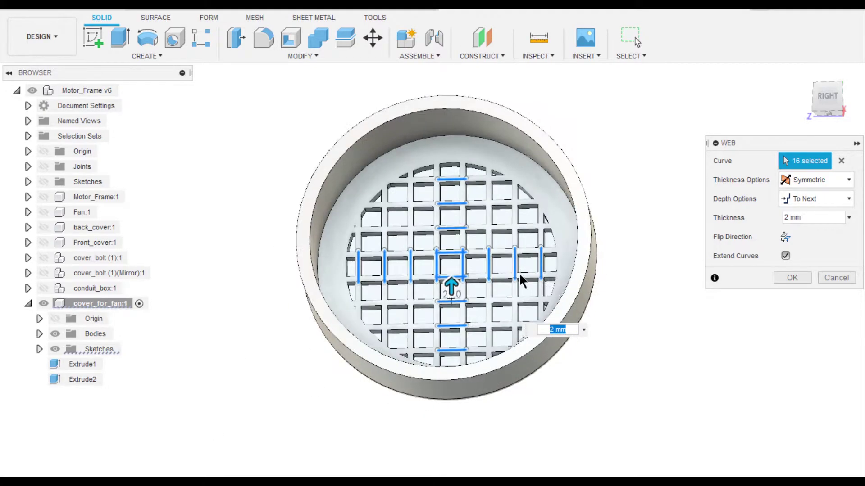
{"action": "scroll", "coordinate": [504, 281], "scroll_direction": "up", "scroll_amount": 3}
{"action": "middle_click_drag", "start_coordinate": [502, 284], "coordinate": [550, 164], "text": "shift"}
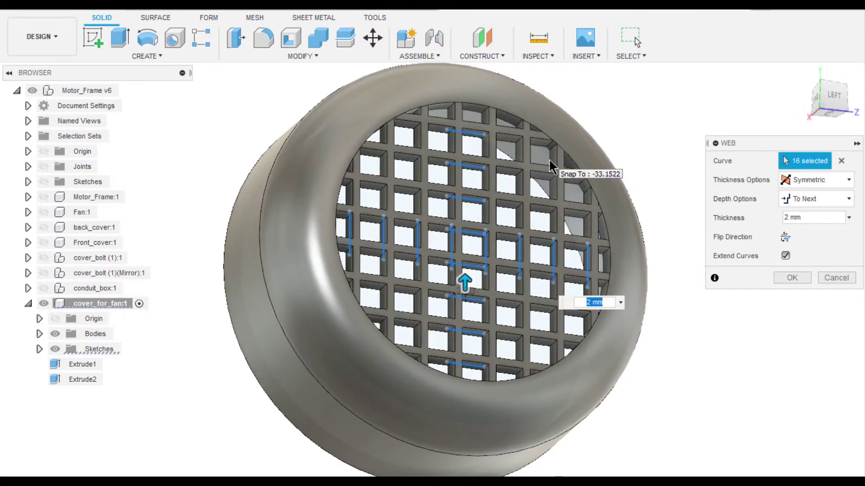
{"action": "left_click", "coordinate": [785, 256]}
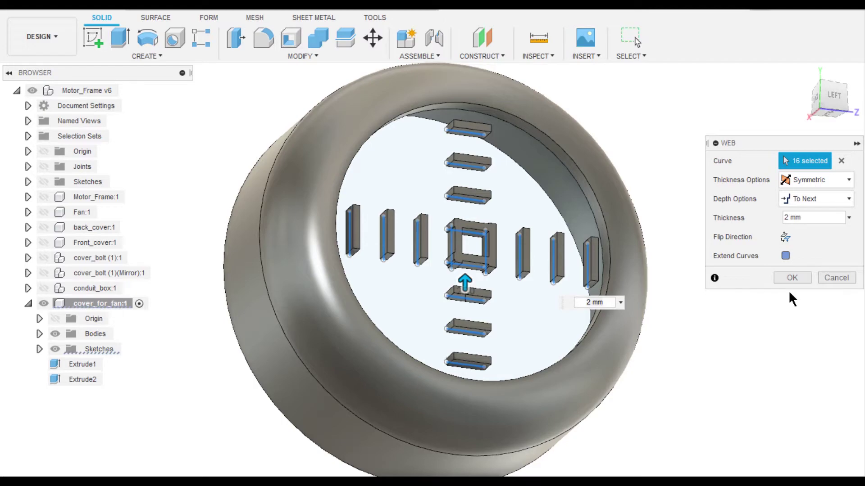
{"action": "left_click", "coordinate": [785, 256]}
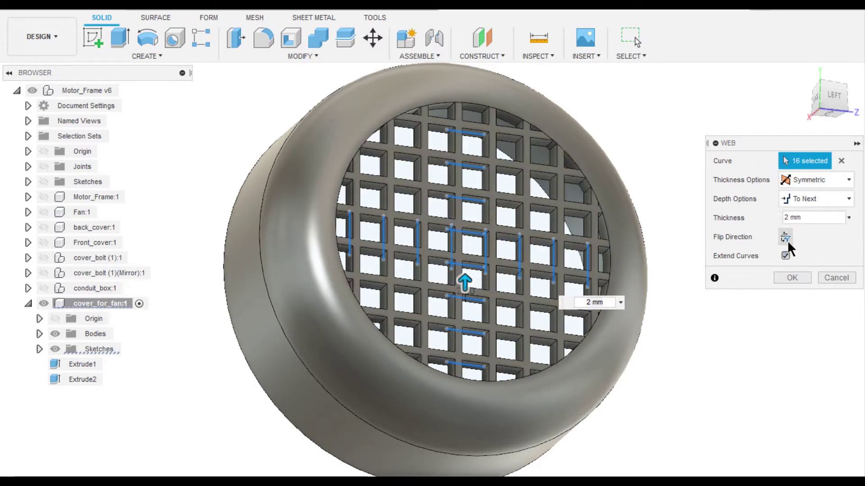
{"action": "left_click", "coordinate": [786, 238]}
{"action": "middle_click_drag", "start_coordinate": [415, 293], "coordinate": [595, 269], "text": "shift"}
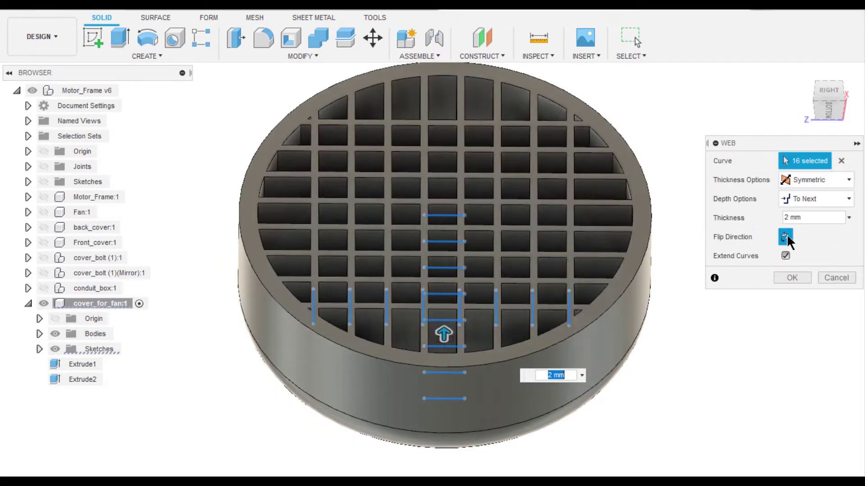
{"action": "middle_click_drag", "start_coordinate": [607, 163], "coordinate": [456, 139], "text": "shift"}
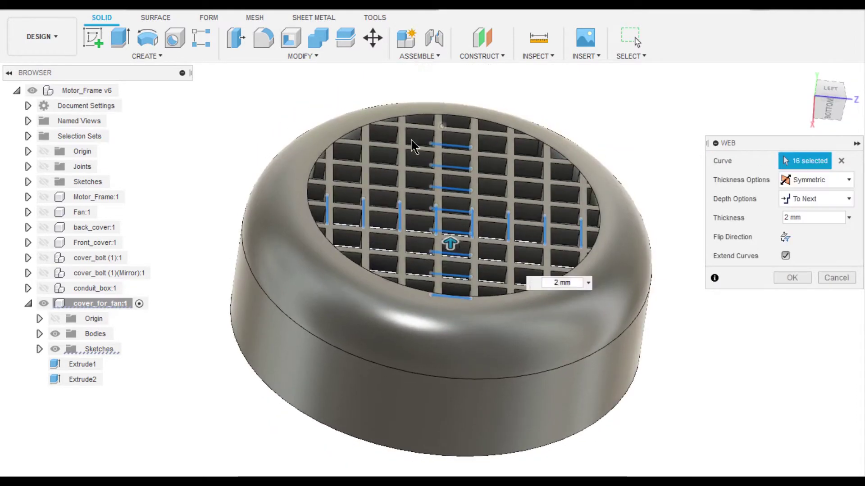
- Switch the web Depth Option to Depth, set it to 5 mm, and create Web3
{"action": "left_click", "coordinate": [826, 199]}
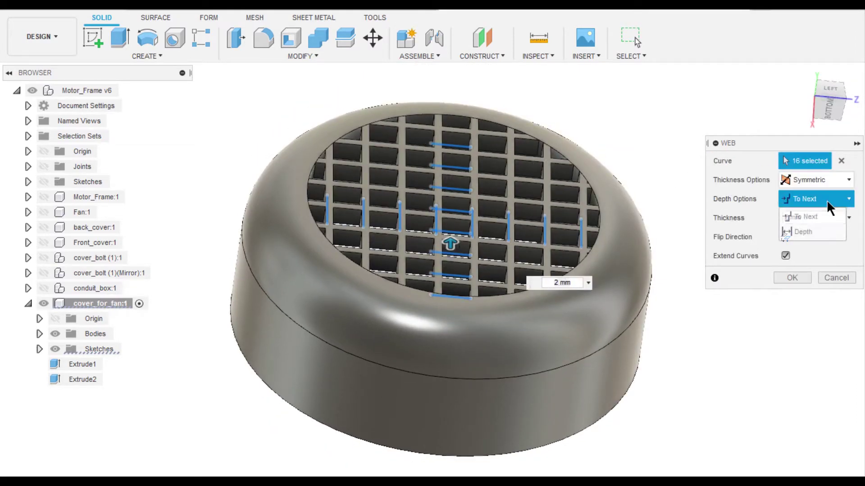
{"action": "left_click", "coordinate": [825, 233]}
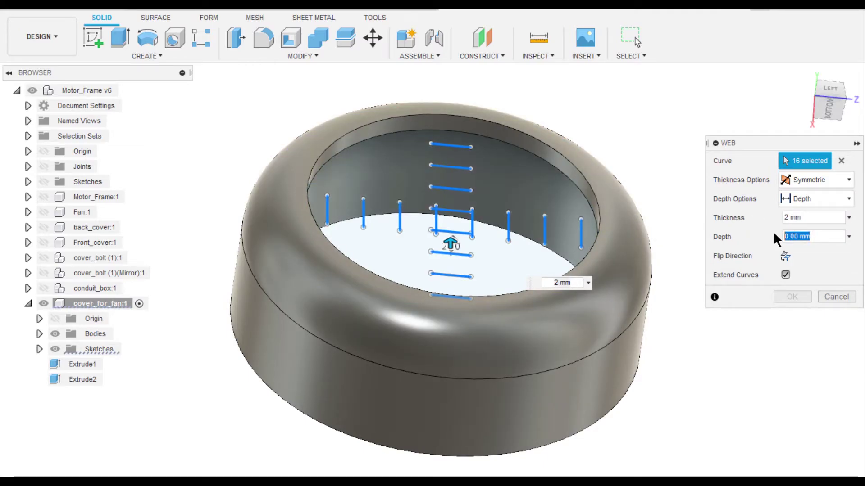
{"action": "type", "text": "2"}
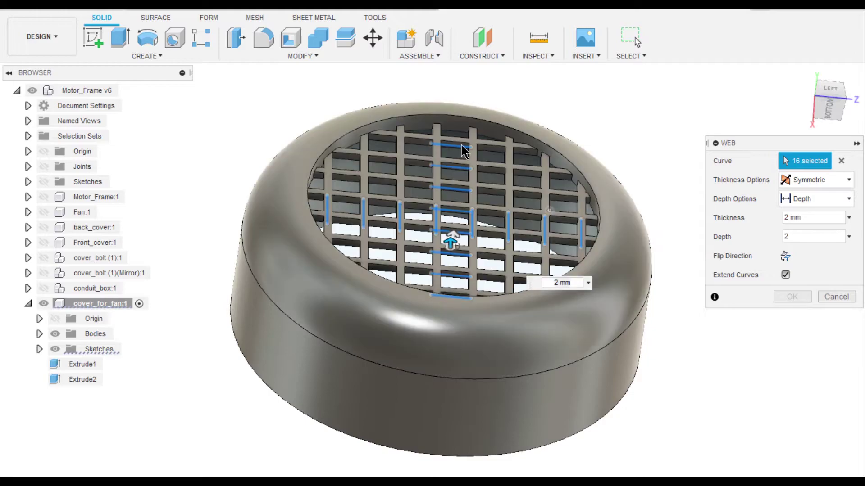
{"action": "scroll", "coordinate": [355, 136], "scroll_direction": "up", "scroll_amount": 3}
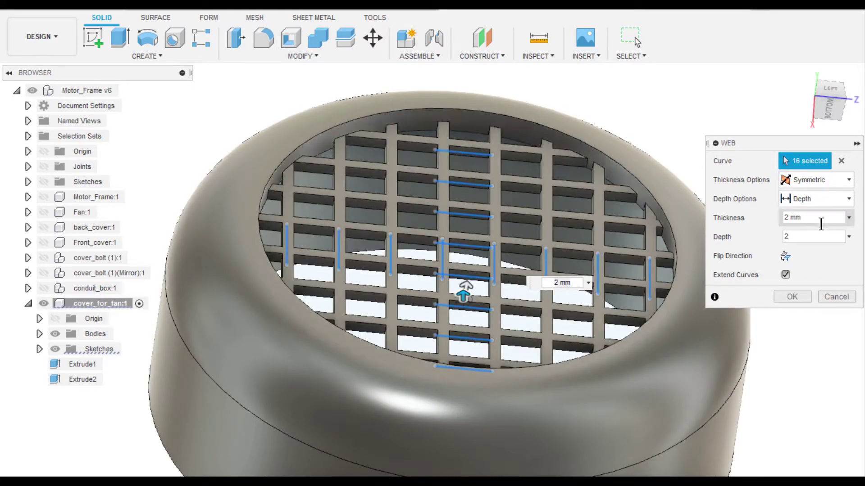
{"action": "left_click", "coordinate": [784, 237]}
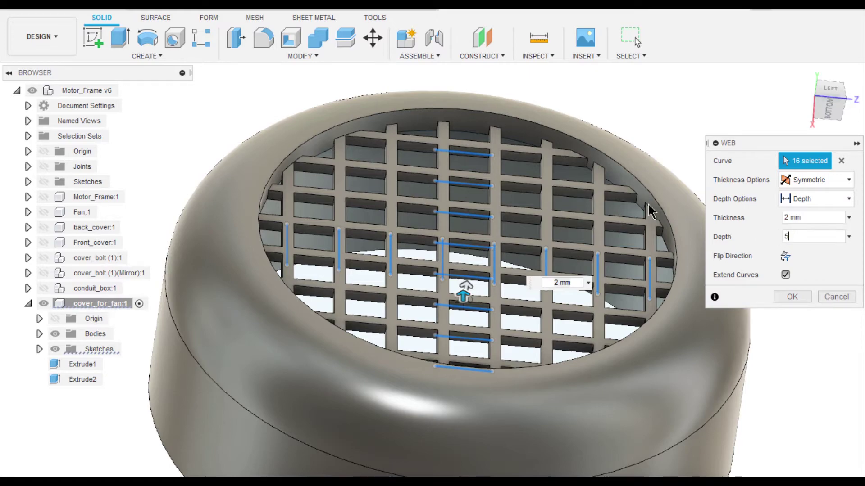
{"action": "type", "text": "5"}
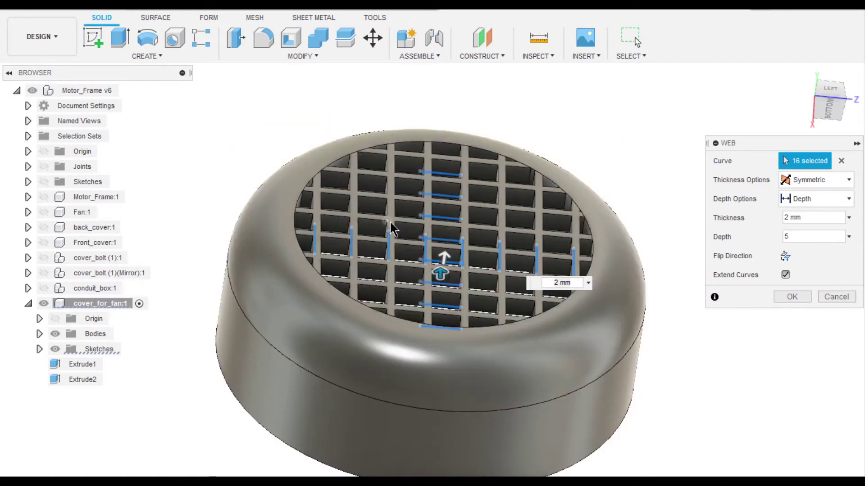
{"action": "middle_click_drag", "start_coordinate": [393, 231], "coordinate": [498, 245], "text": "shift"}
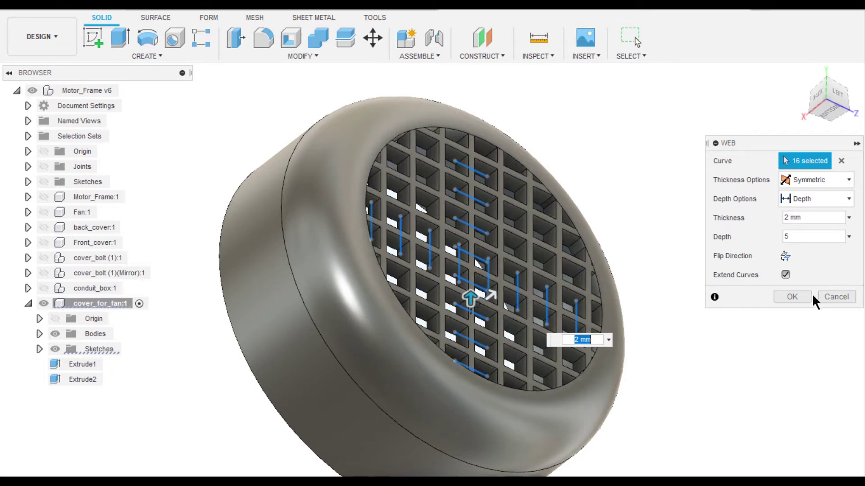
{"action": "left_click", "coordinate": [809, 296]}
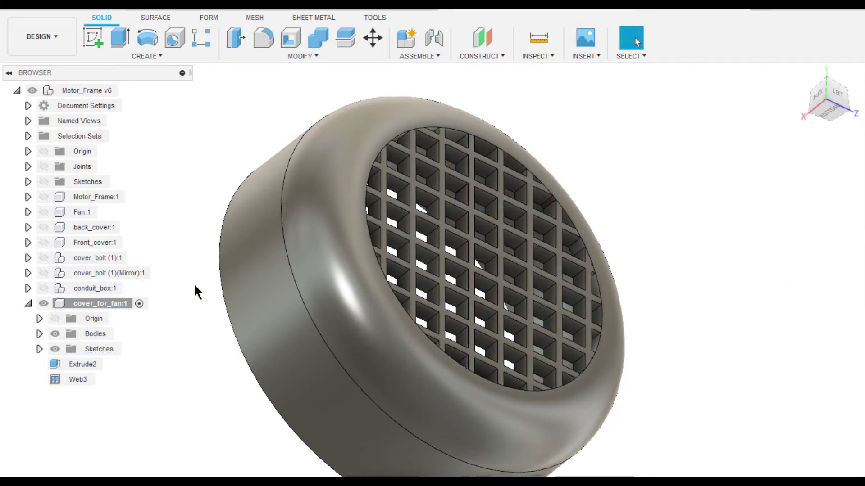
- Activate the top-level Motor_Frame v6 assembly and return the view to Home
{"action": "right_click", "coordinate": [99, 303]}
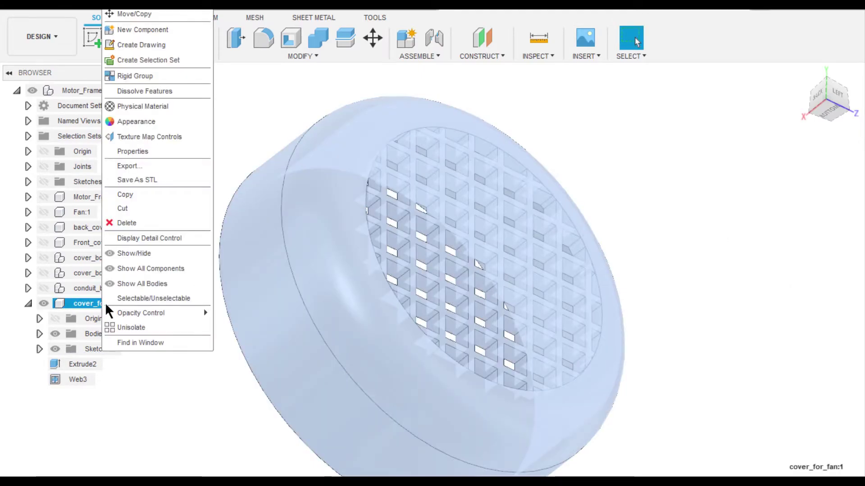
{"action": "left_click", "coordinate": [123, 323]}
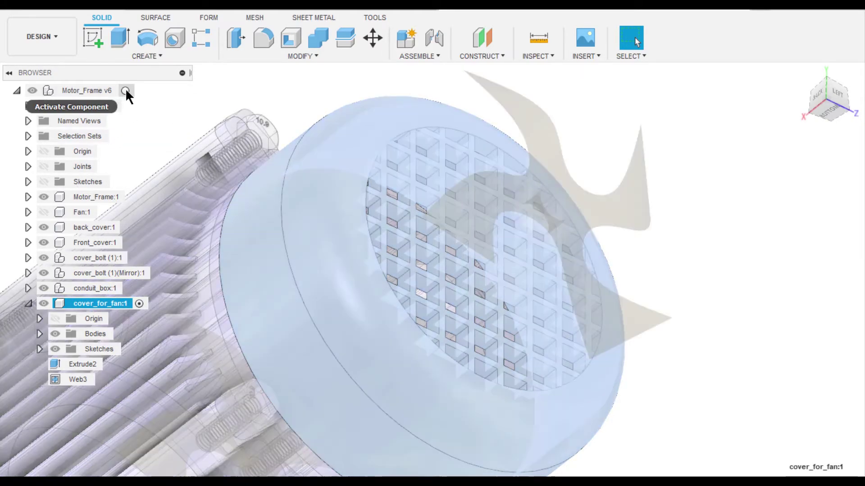
{"action": "left_click", "coordinate": [125, 91]}
{"action": "scroll", "coordinate": [499, 121], "scroll_direction": "down", "scroll_amount": 10}
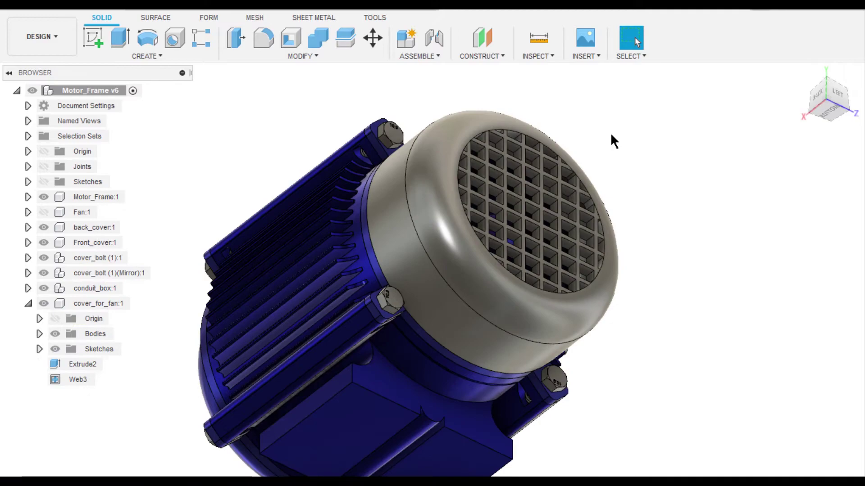
{"action": "left_click", "coordinate": [804, 75]}
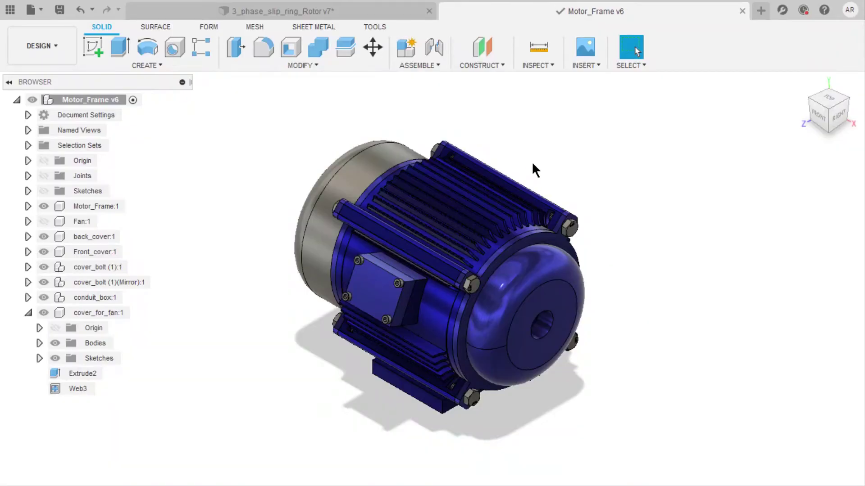
- Switch to the 3_phase_slip_ring_Rotor v7 assembly and deselect the motor frame so it renders solid
{"action": "left_click", "coordinate": [243, 14]}
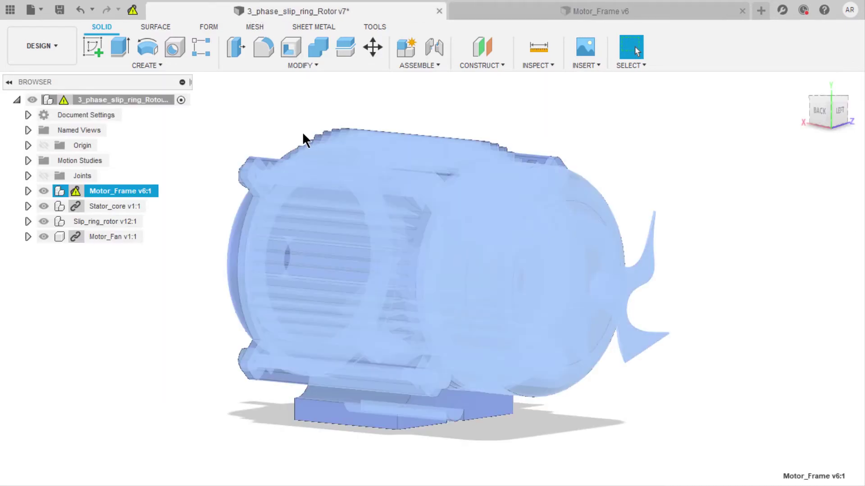
{"action": "left_click", "coordinate": [239, 91]}
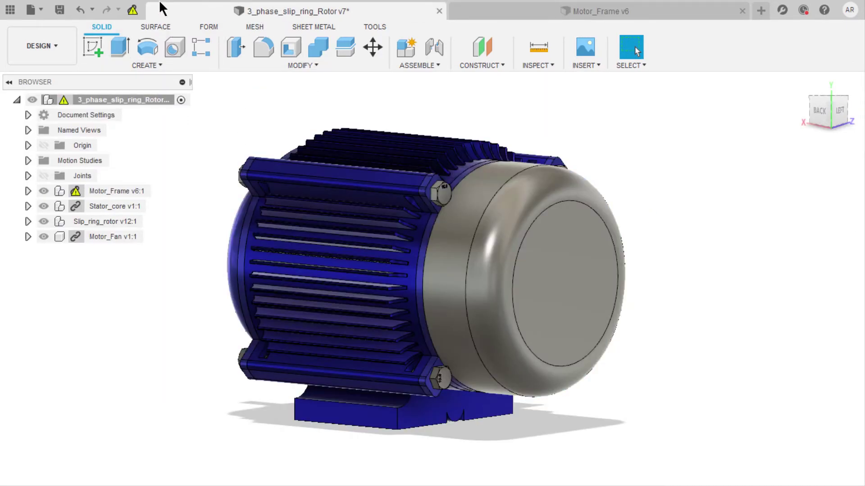